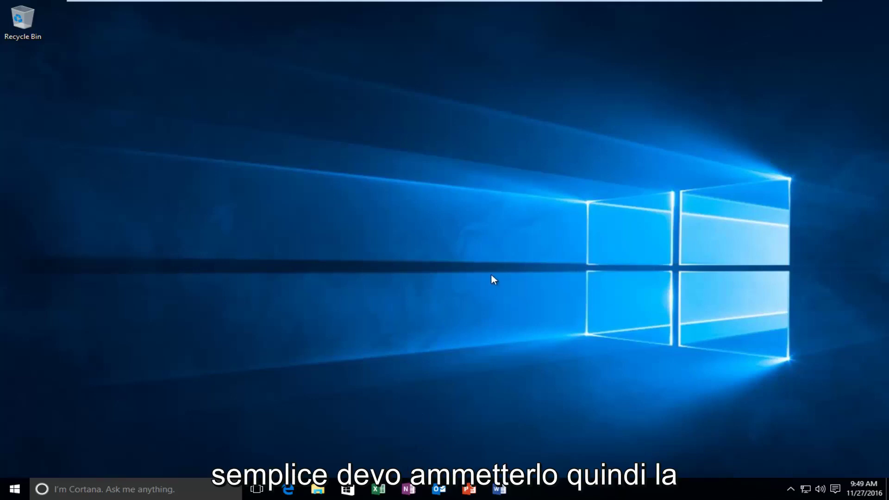
Launch Control Panel by searching 'control pan' from the Start menu.
left_click(13, 489)
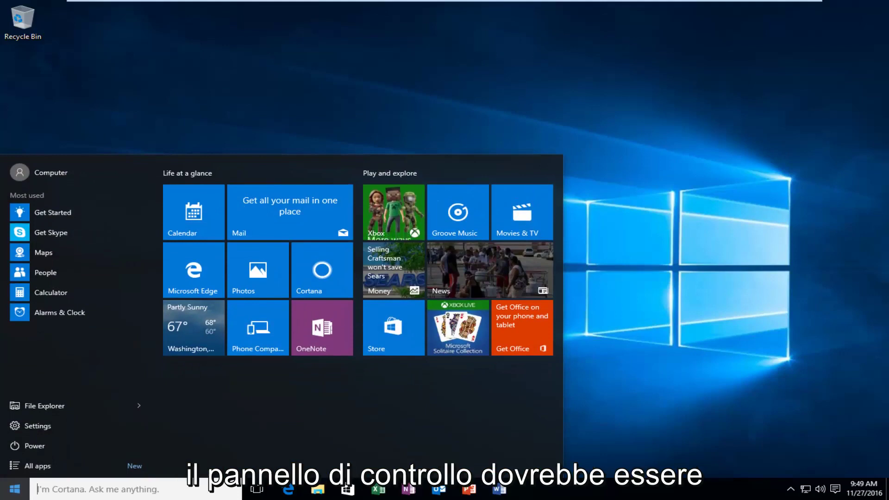
type("control pan")
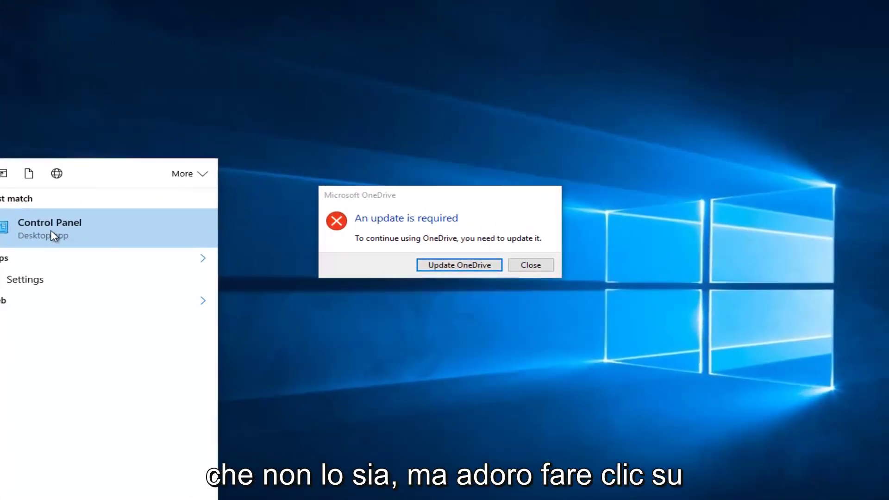
left_click(235, 226)
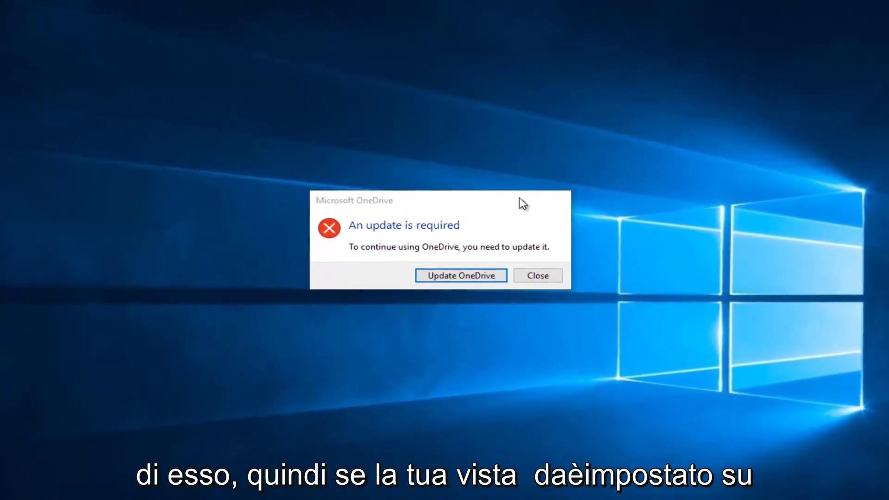
Dismiss the OneDrive notice, keep View by on Category, and open System and Security.
left_click(535, 281)
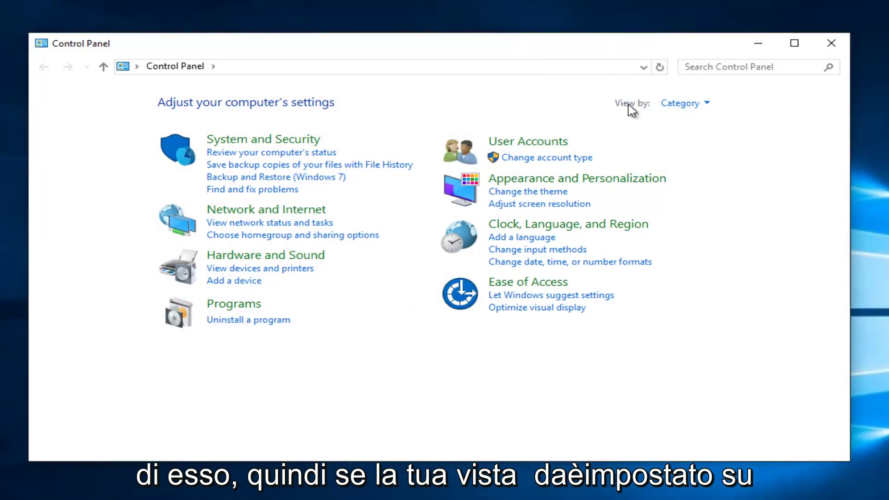
left_click(680, 105)
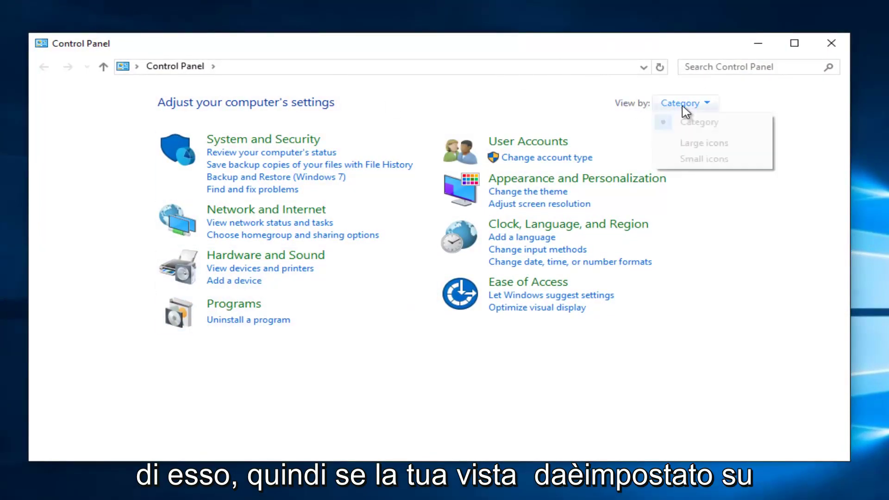
left_click(595, 108)
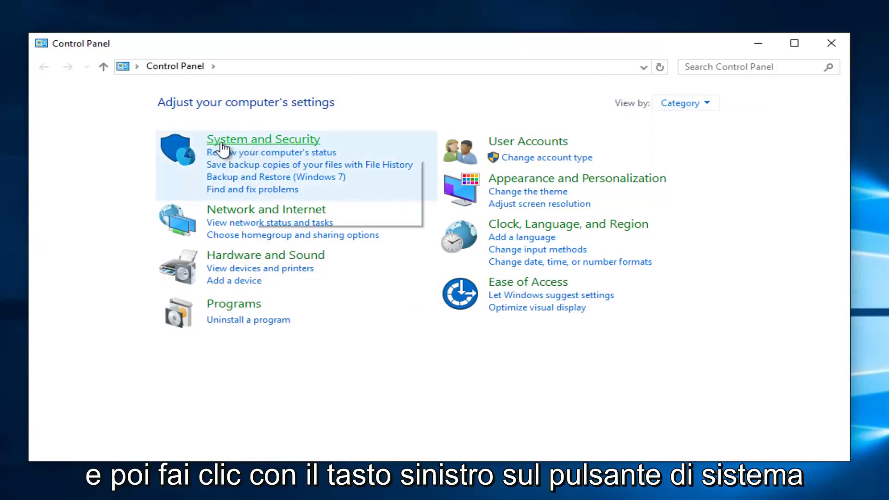
left_click(261, 141)
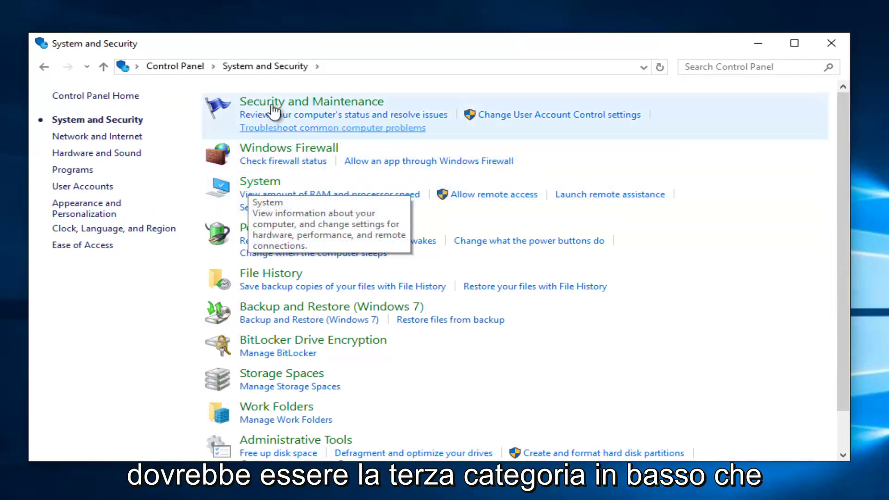
Open System Properties via System > Advanced system settings and centre the dialog.
left_click(260, 185)
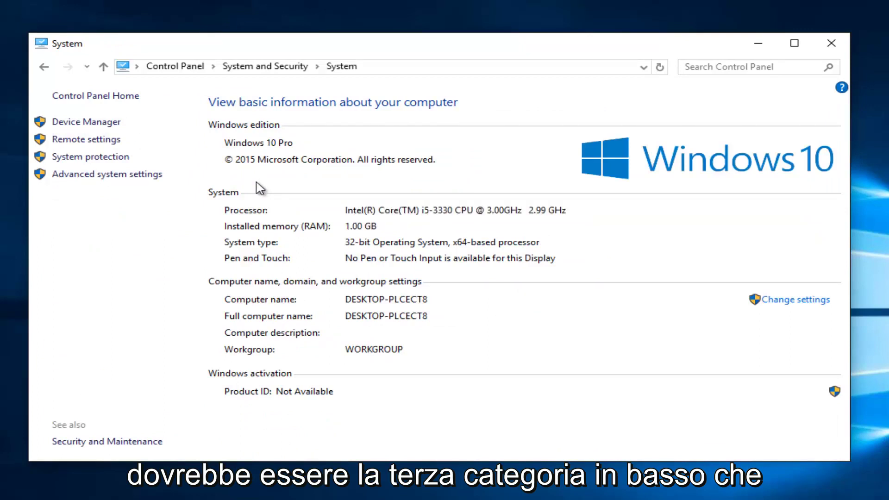
left_click(115, 175)
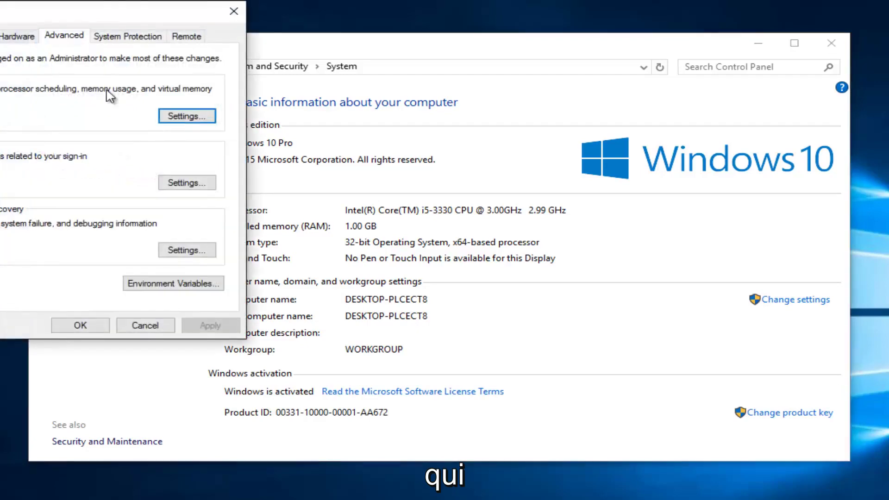
mouse_move(120, 8)
left_mouse_down()
mouse_move(245, 18)
mouse_move(410, 74)
mouse_move(451, 78)
left_mouse_up()
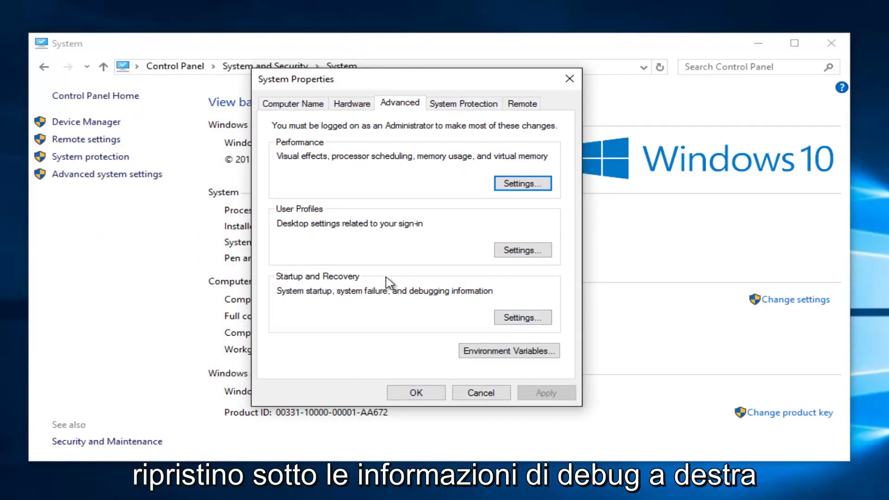
Switch Startup and Recovery debugging information from Kernel memory dump to Small memory dump (128 KB).
left_click(524, 317)
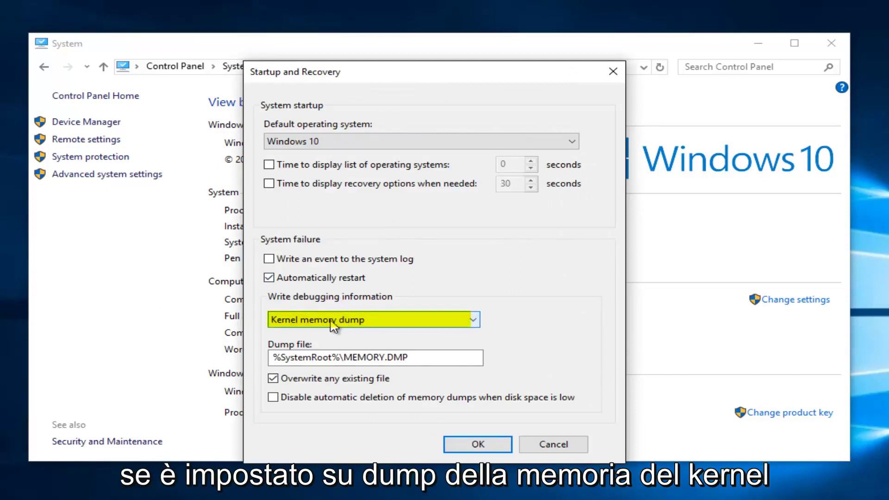
left_click(475, 321)
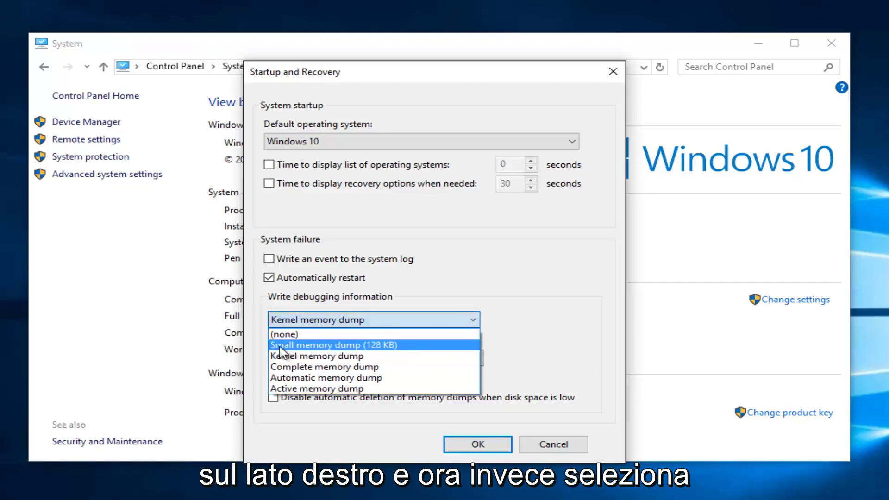
left_click(356, 346)
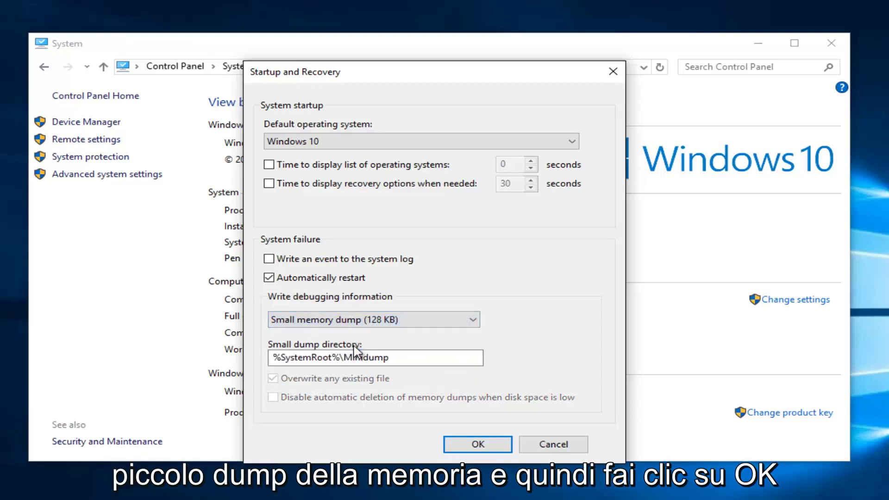
left_click(478, 445)
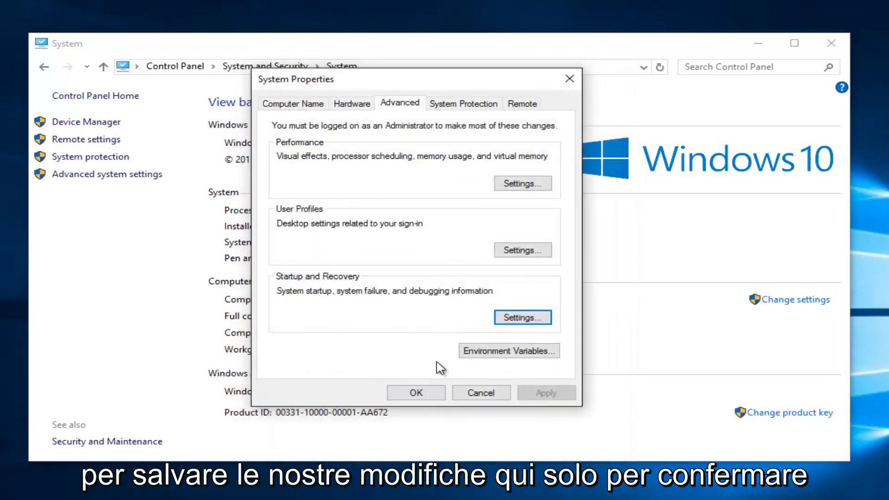
left_click(526, 320)
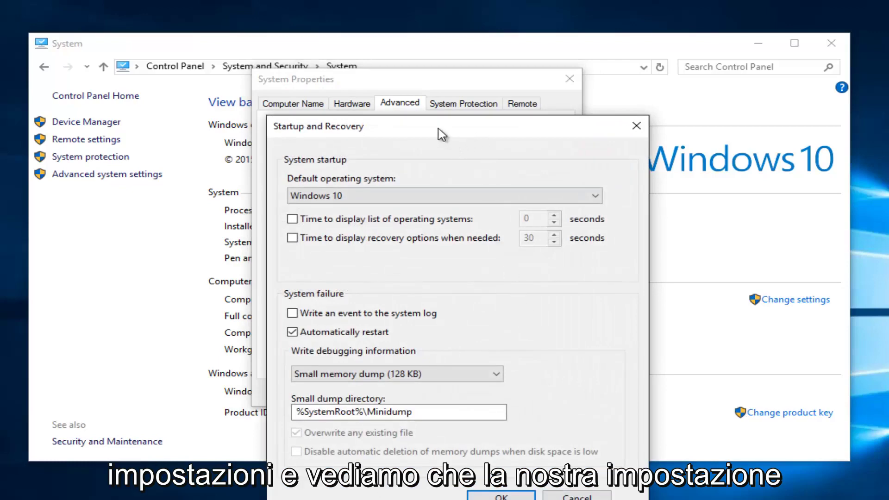
left_click_drag(441, 134, 413, 74)
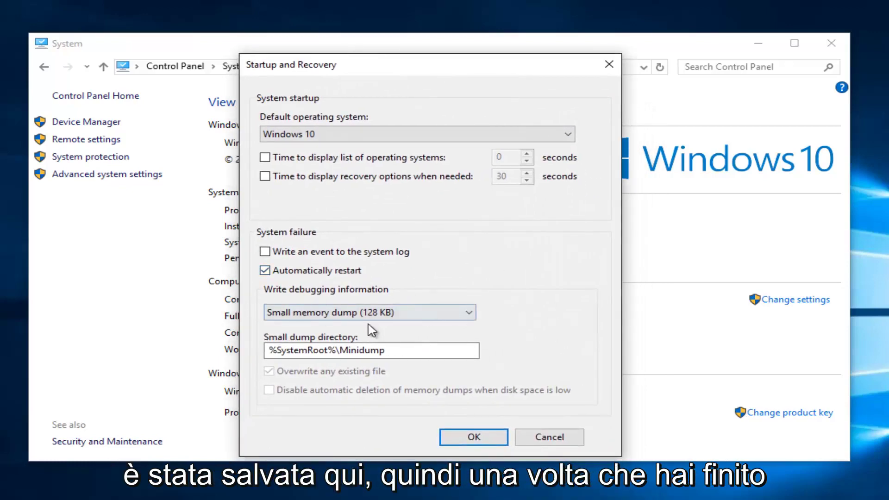
left_click(607, 65)
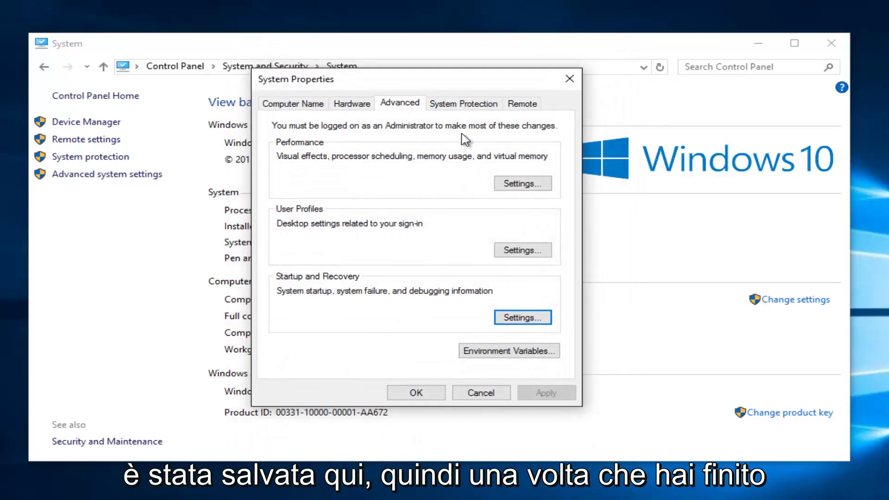